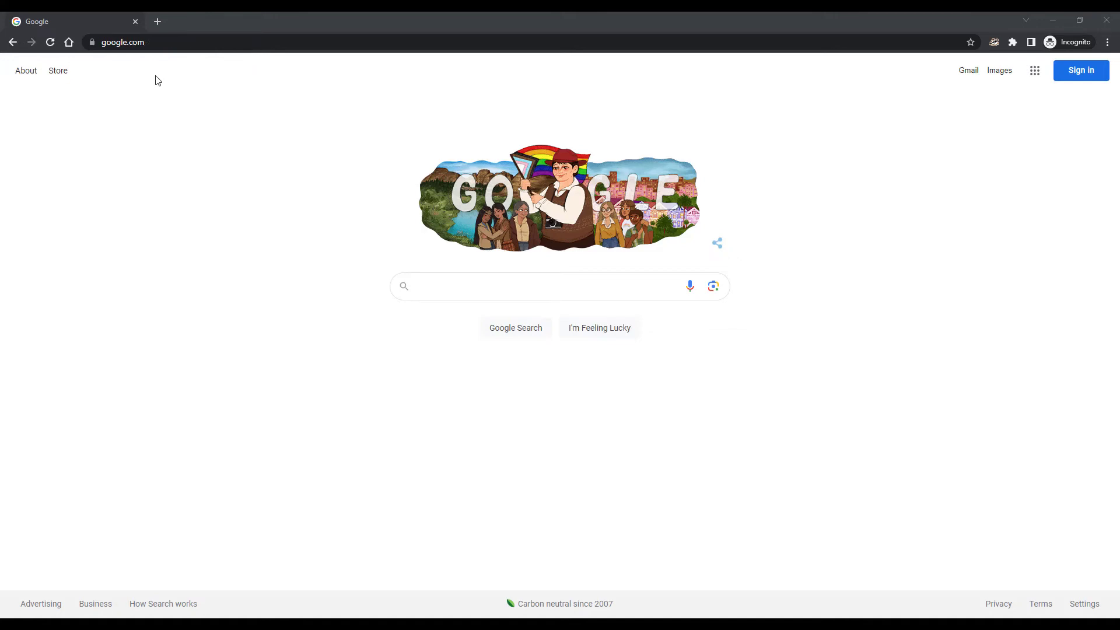
Load the switch's WebUI at 192.168.1.254 in the browser
click(143, 43)
text(192.168.)
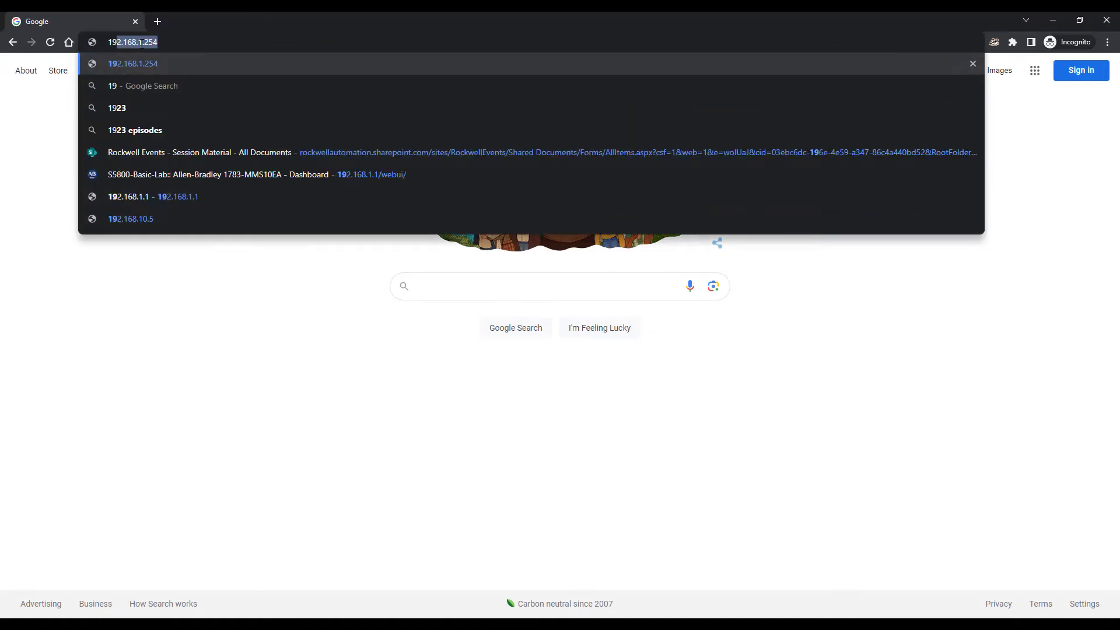
text(1.254)
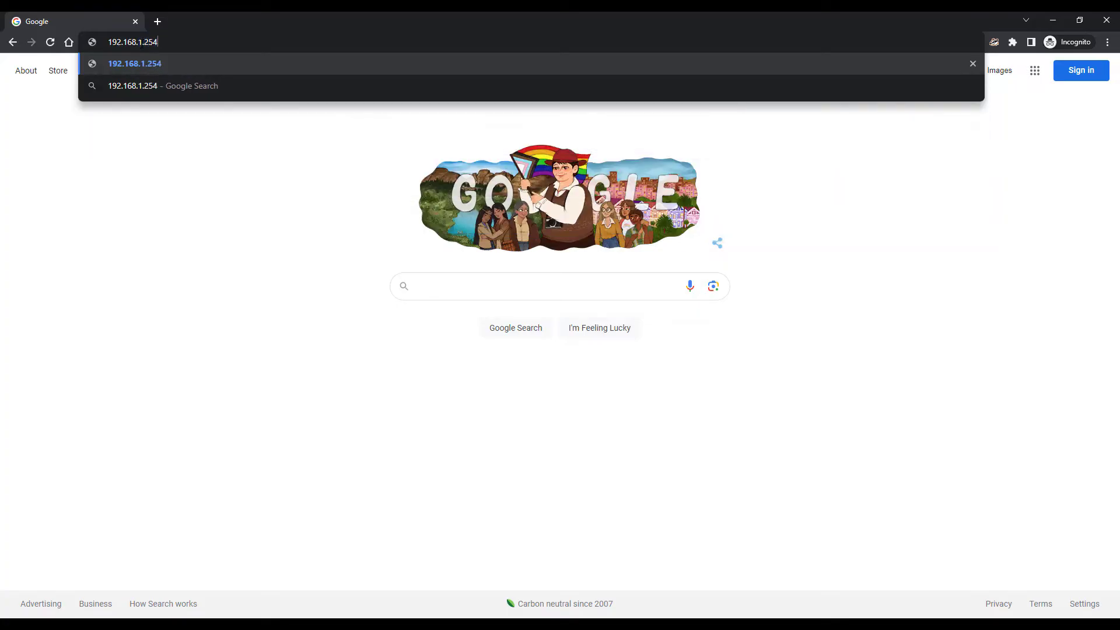
key(Return)
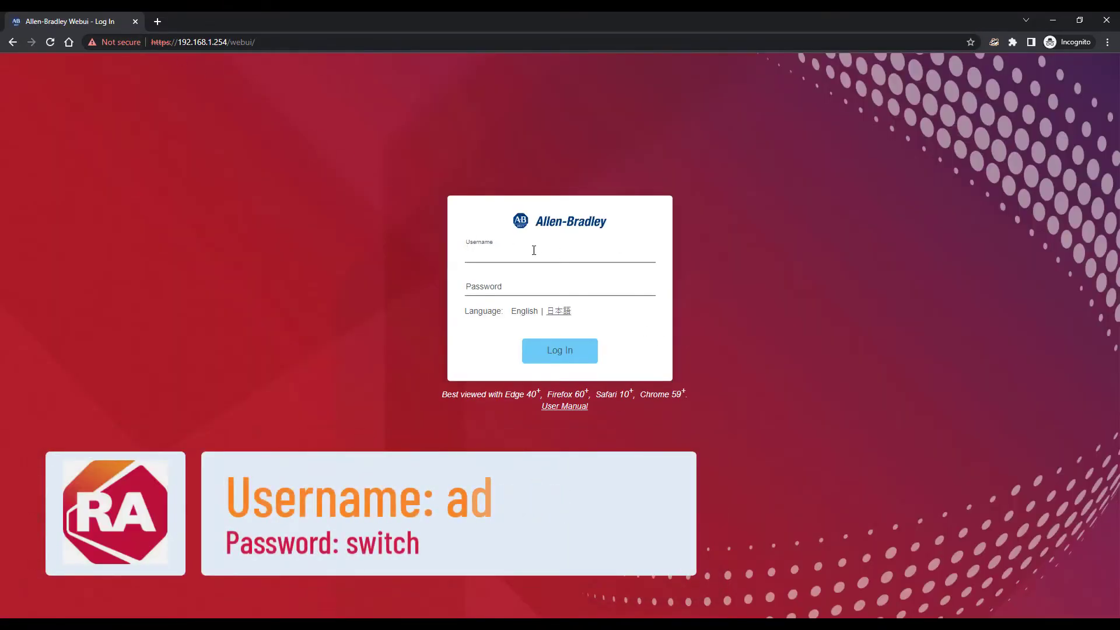
Sign in with the default username and password
text(admin)
key(Tab)
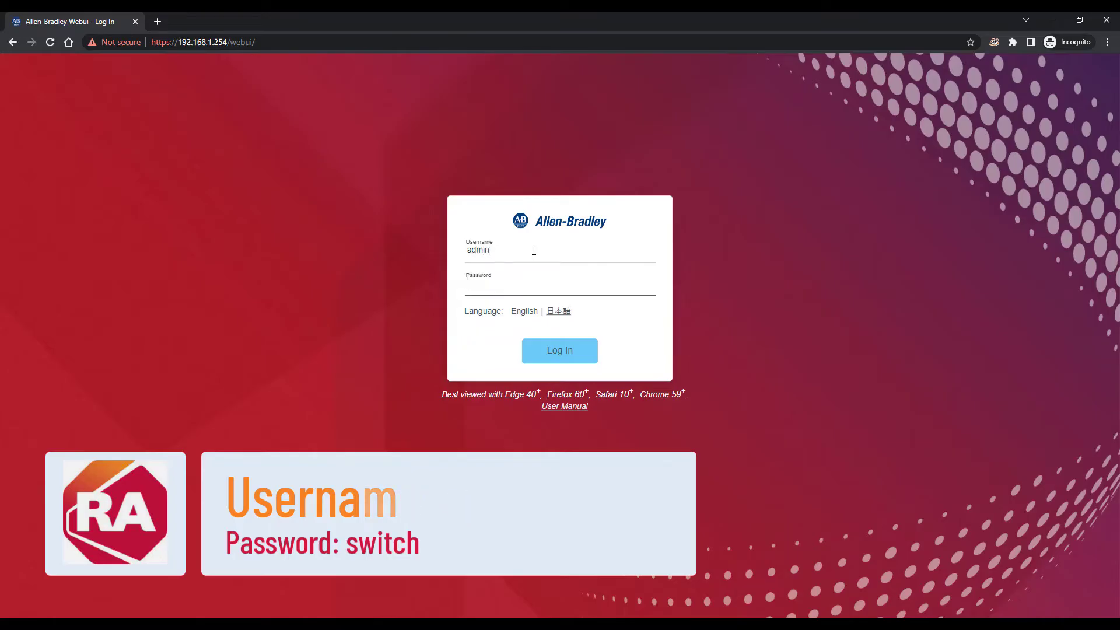
text(switch)
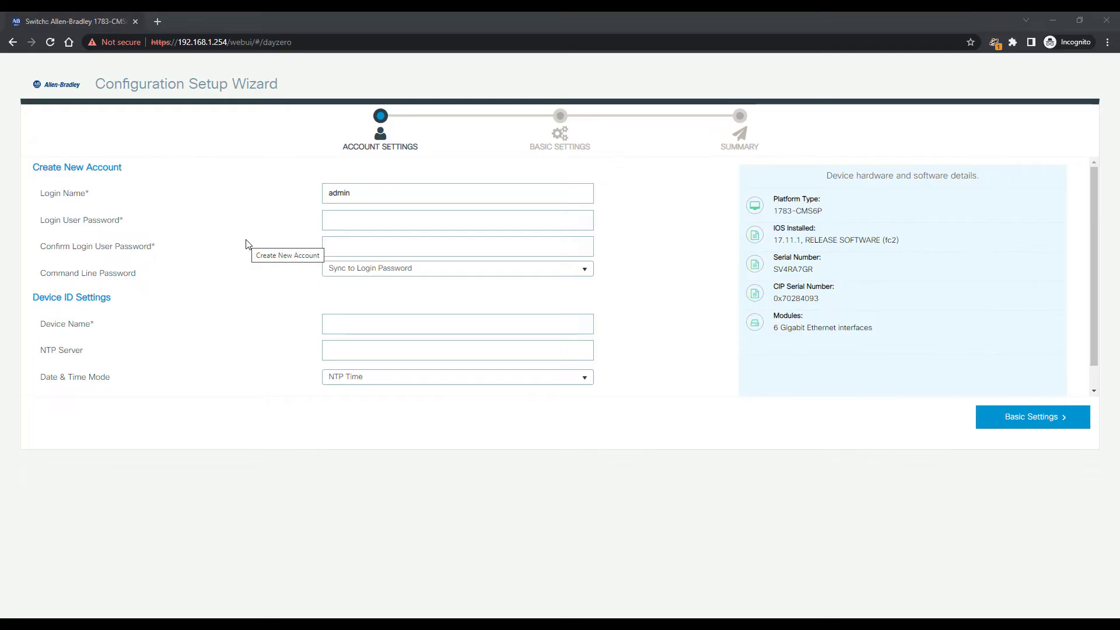
Set the new login user password and confirm it
click(344, 217)
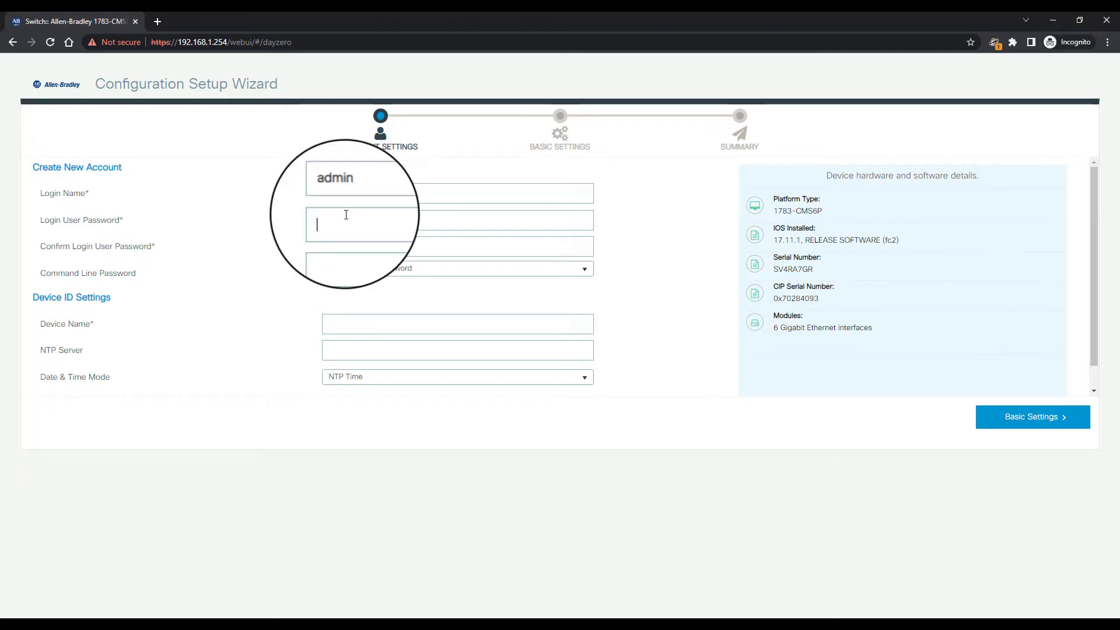
text(••••••••••)
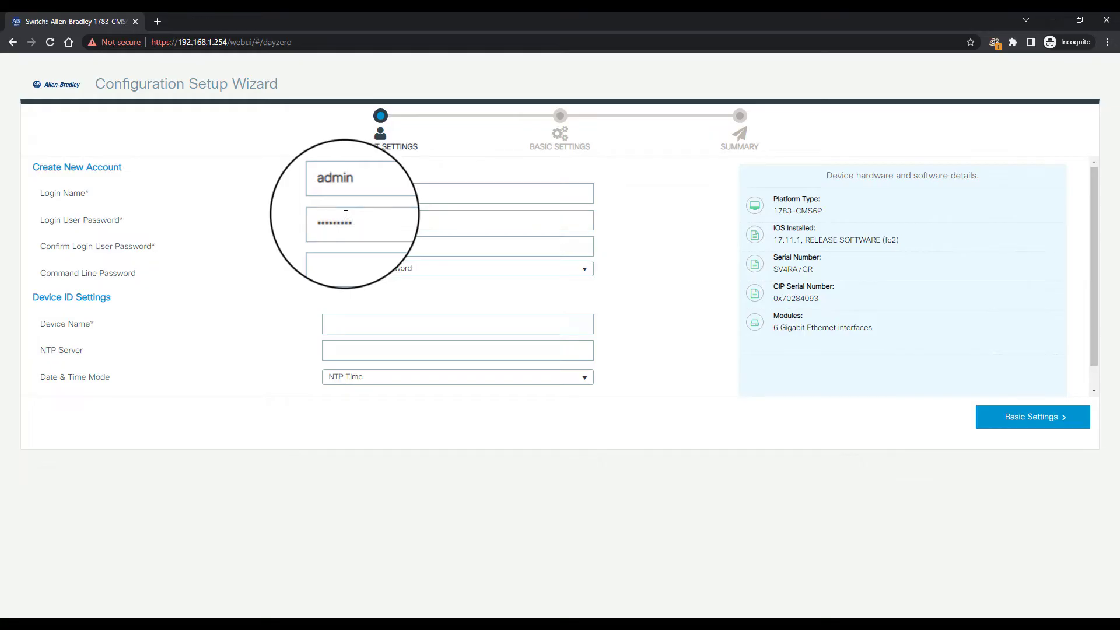
key(Tab)
text(••••••••••)
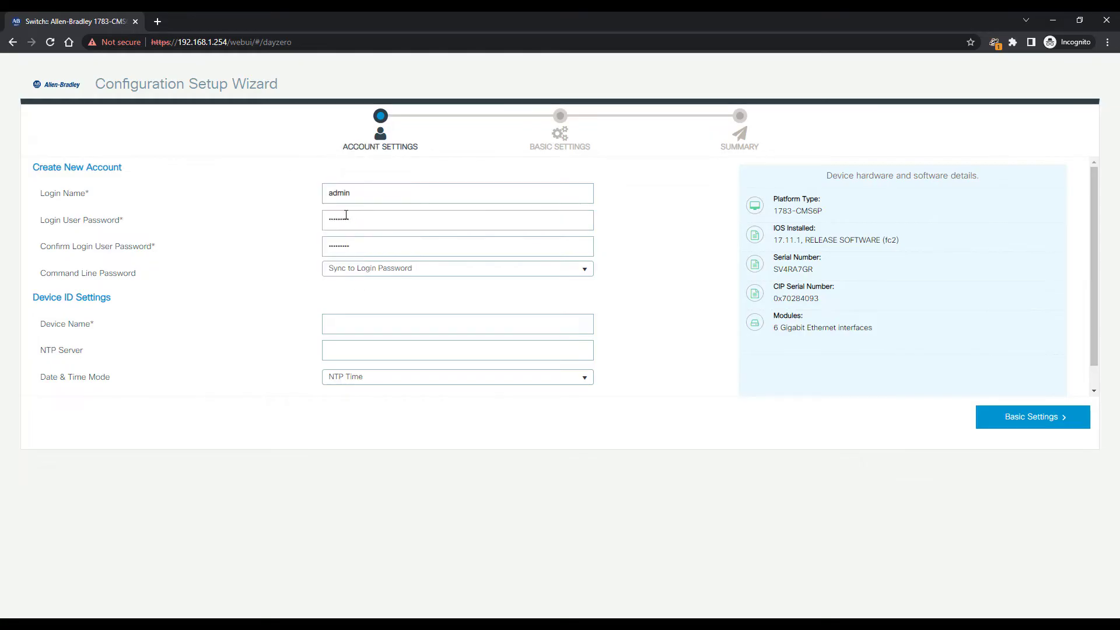
Name the device S5200_ES
click(351, 323)
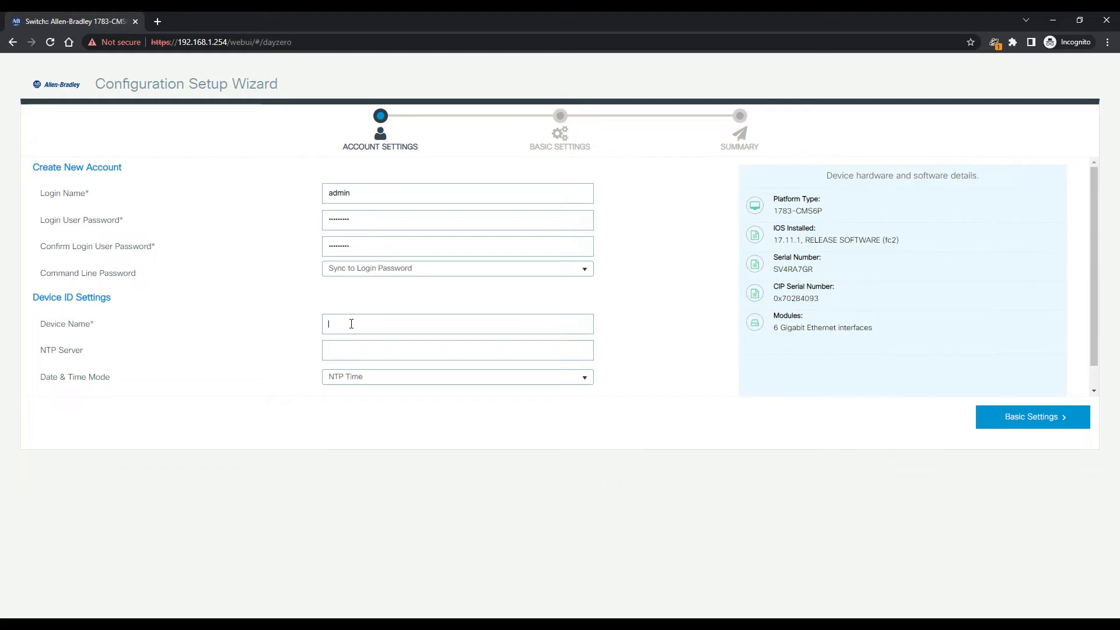
text(S52)
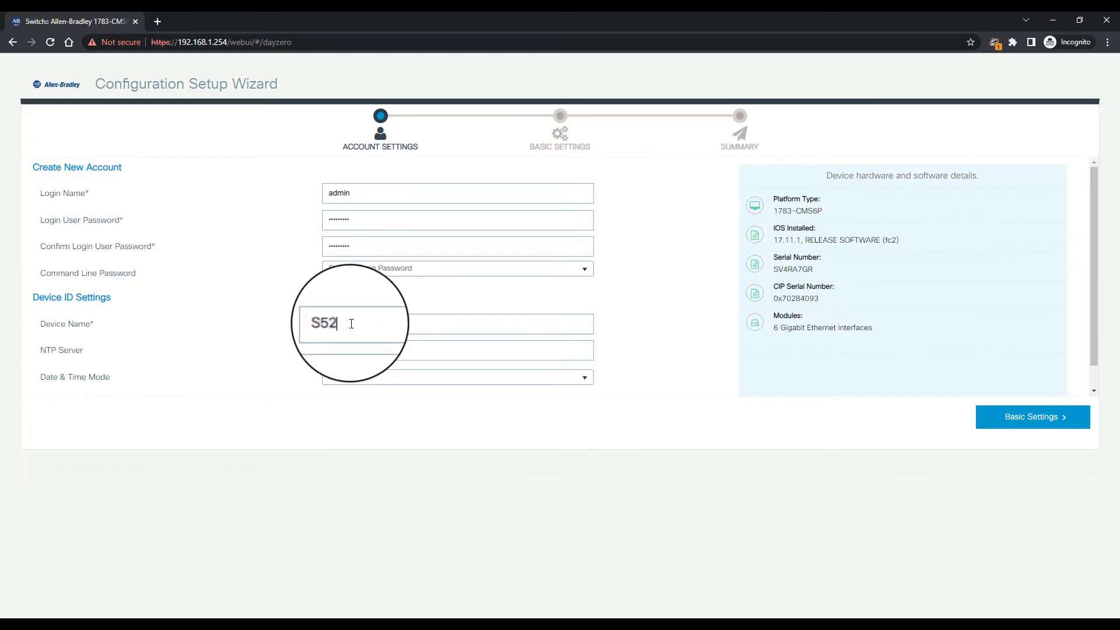
text(00_ES)
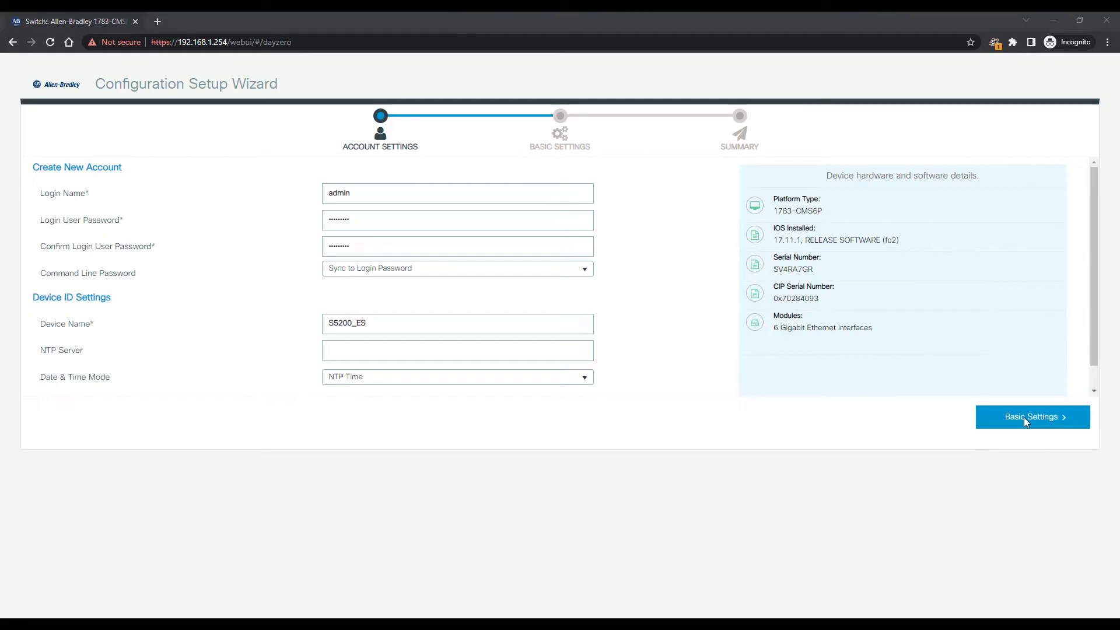
In Basic Settings, set static VLAN 10 and IP address 10.0.10.5
click(1024, 417)
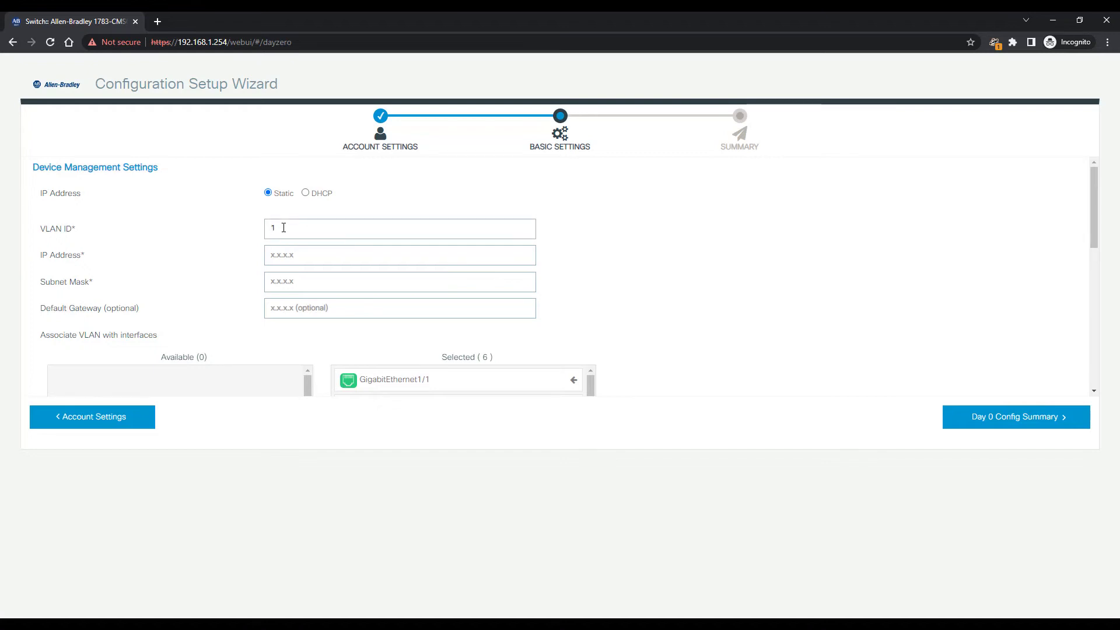
click(283, 228)
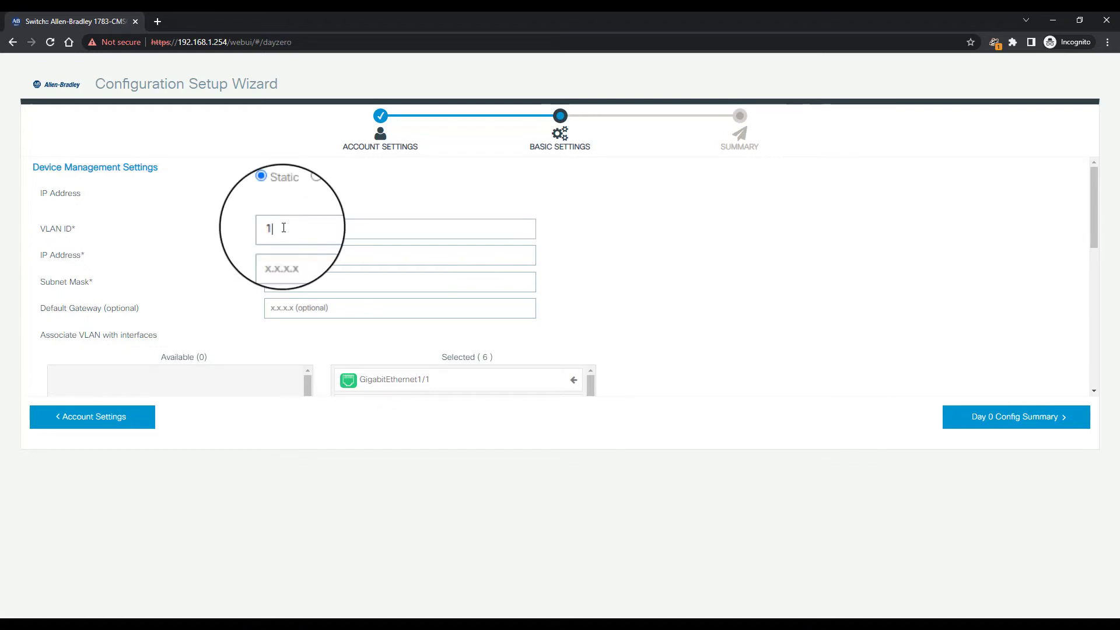
text(0)
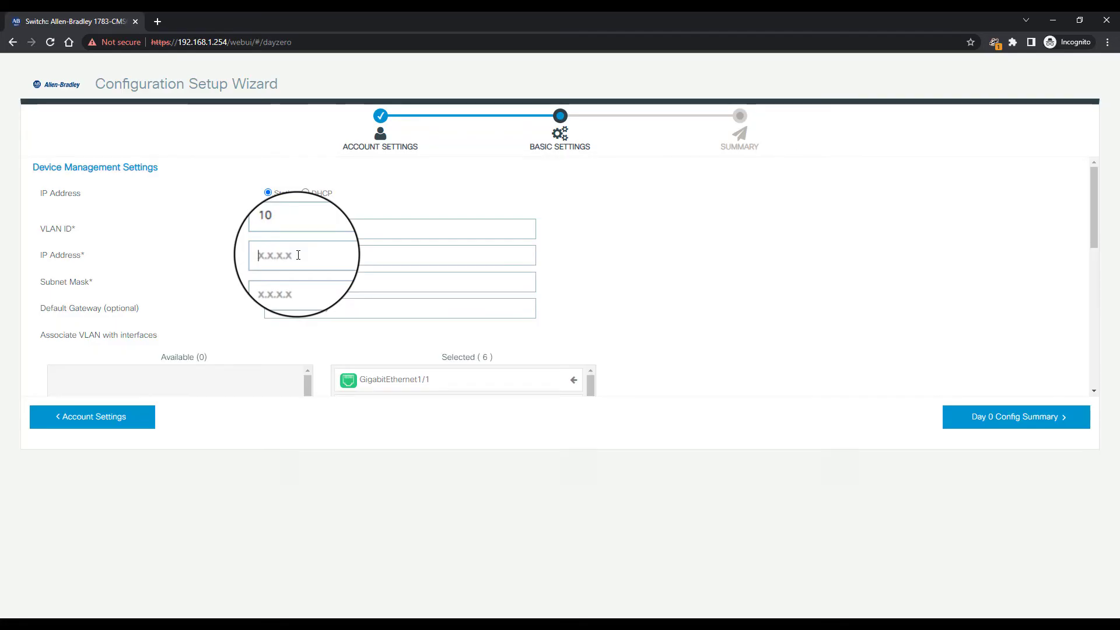
text(10.0.)
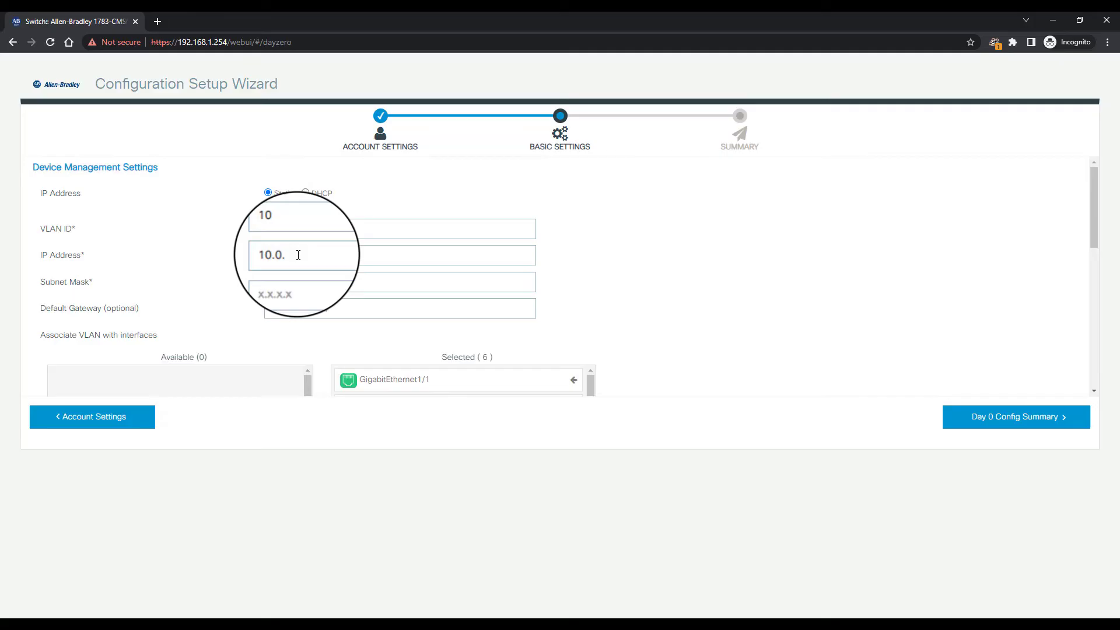
text(10.5)
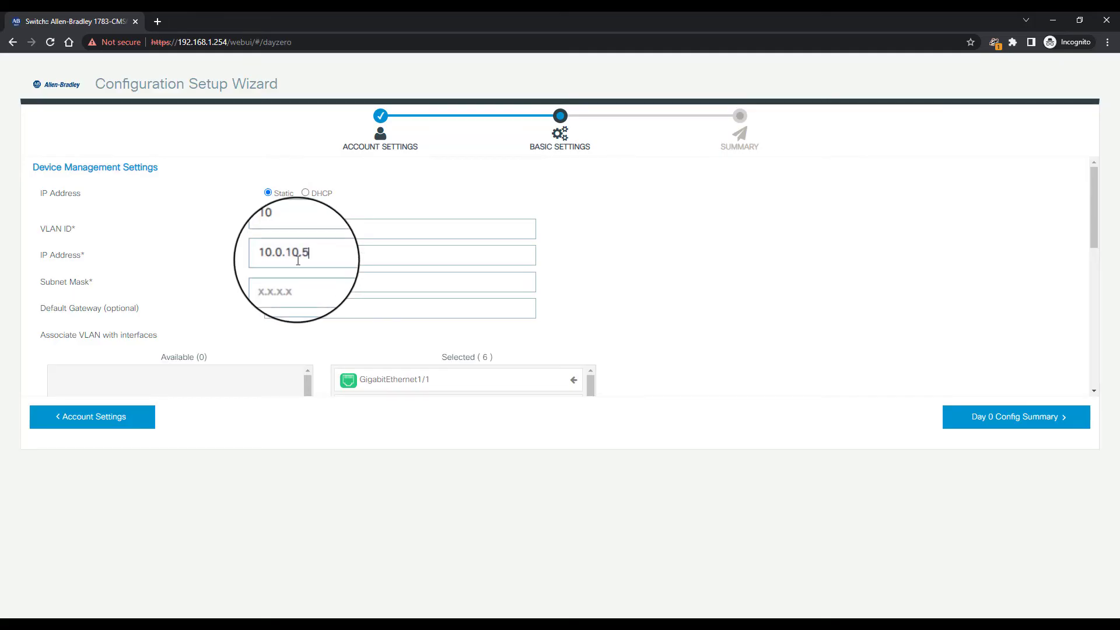
Enter subnet mask 255.255.255.0 and default gateway 10.0.10.1
click(297, 280)
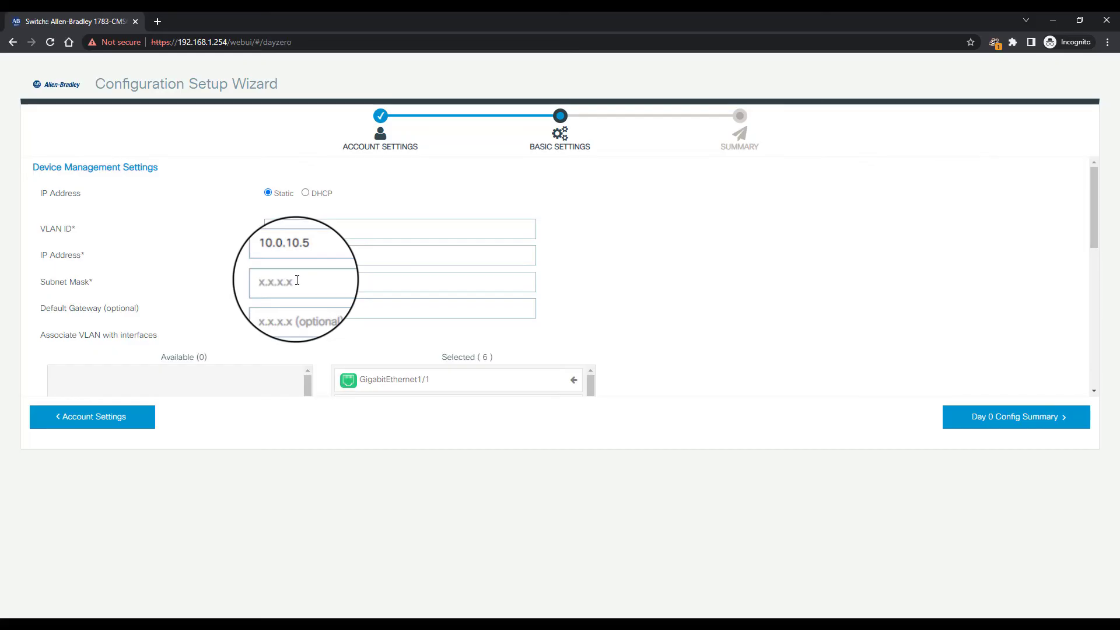
text(255.255.255.0)
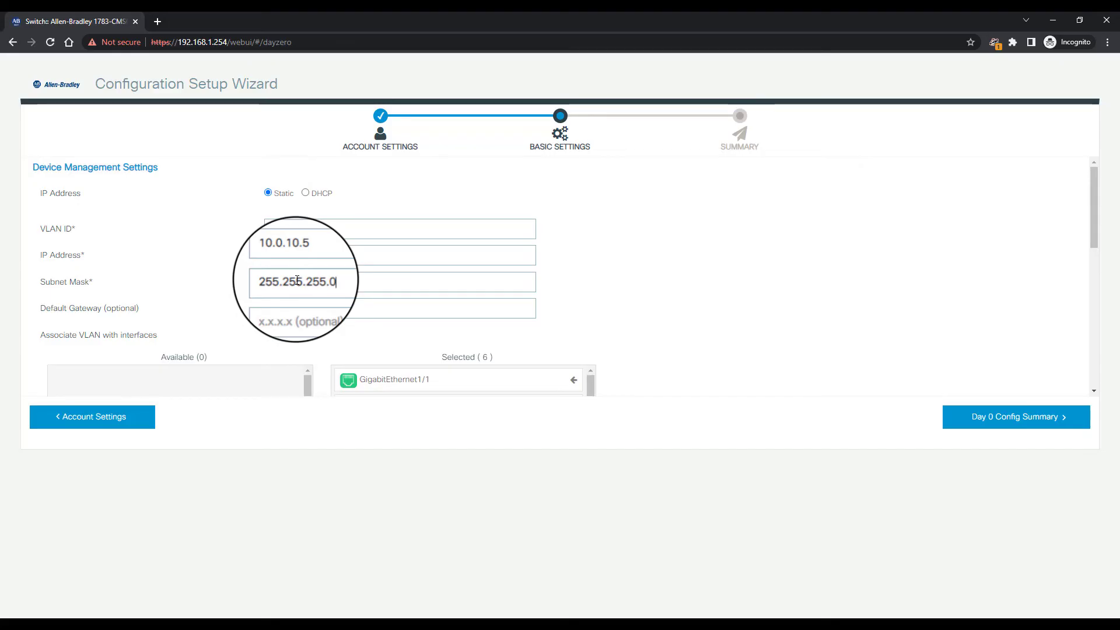
click(280, 308)
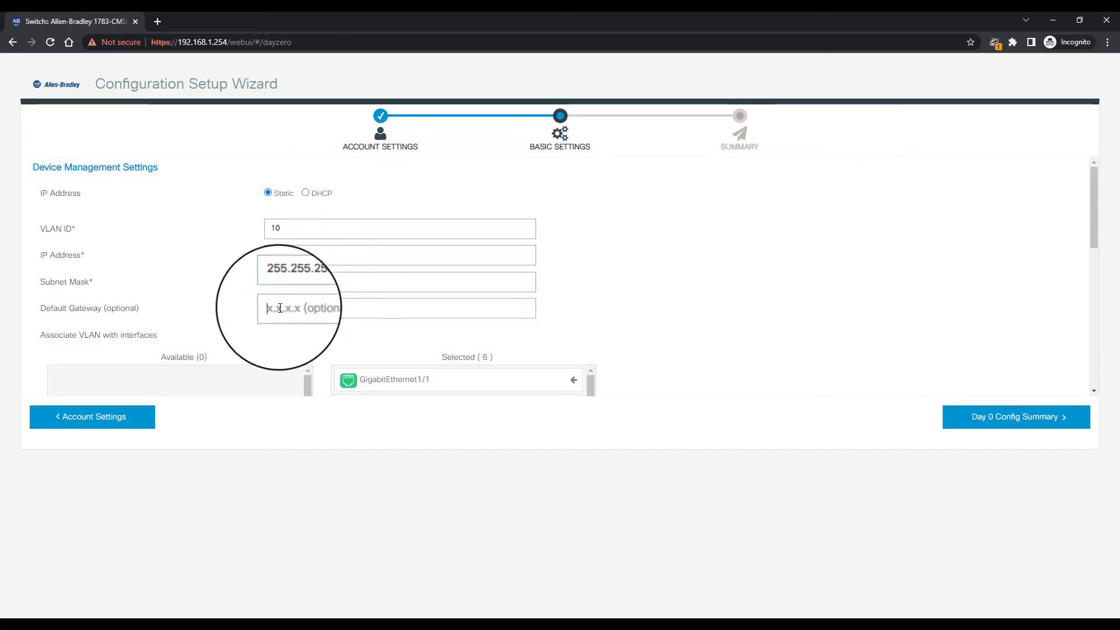
text(10)
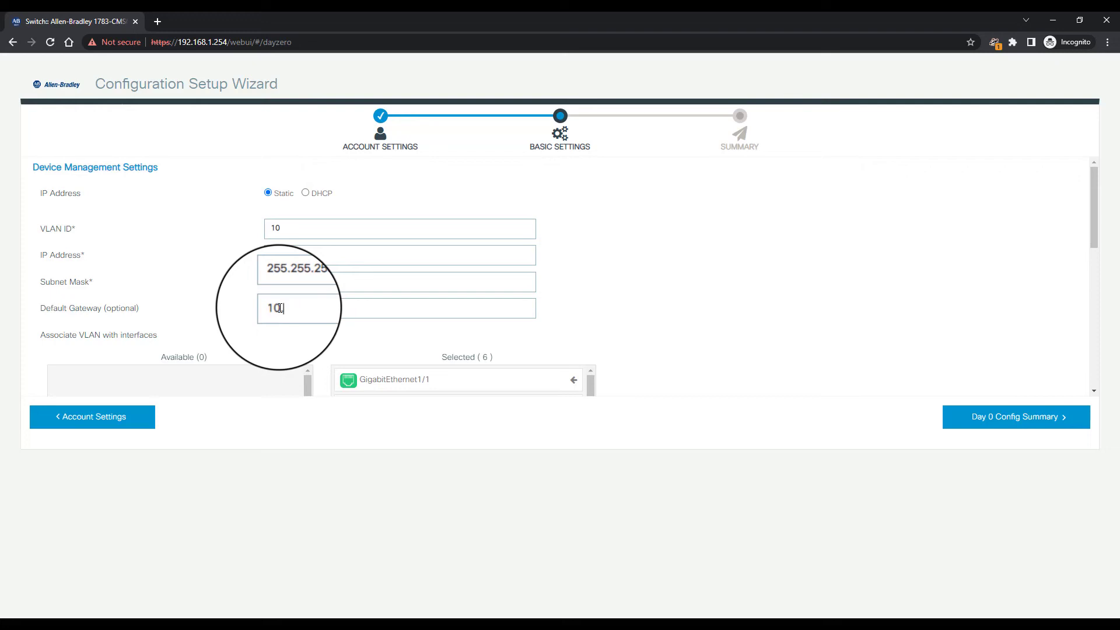
text(.0.10.1)
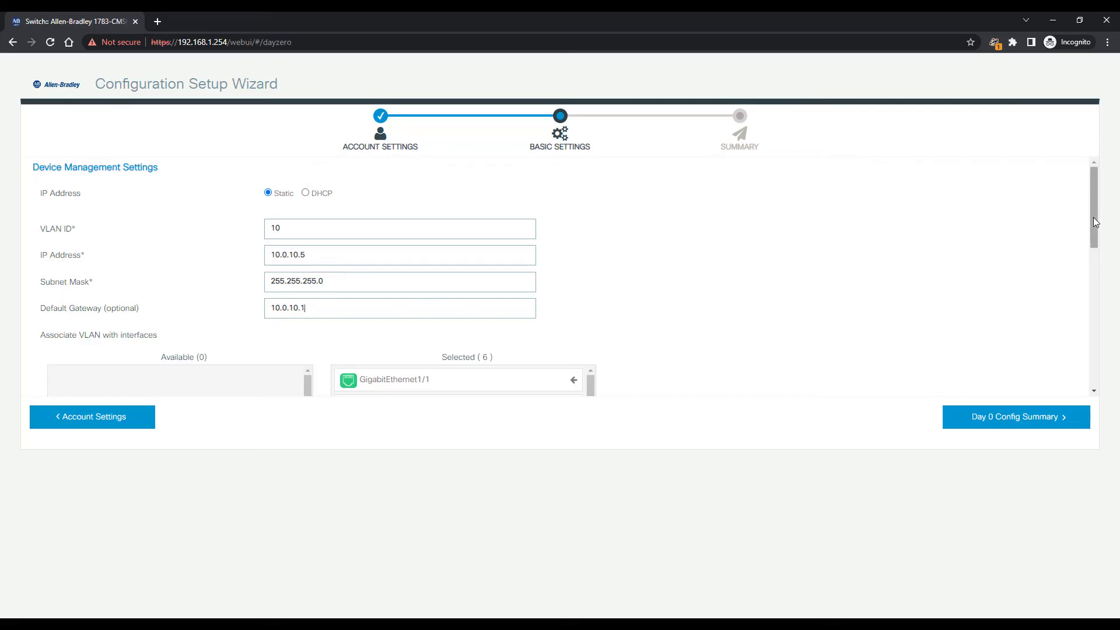
drag(1093, 217, 1102, 373)
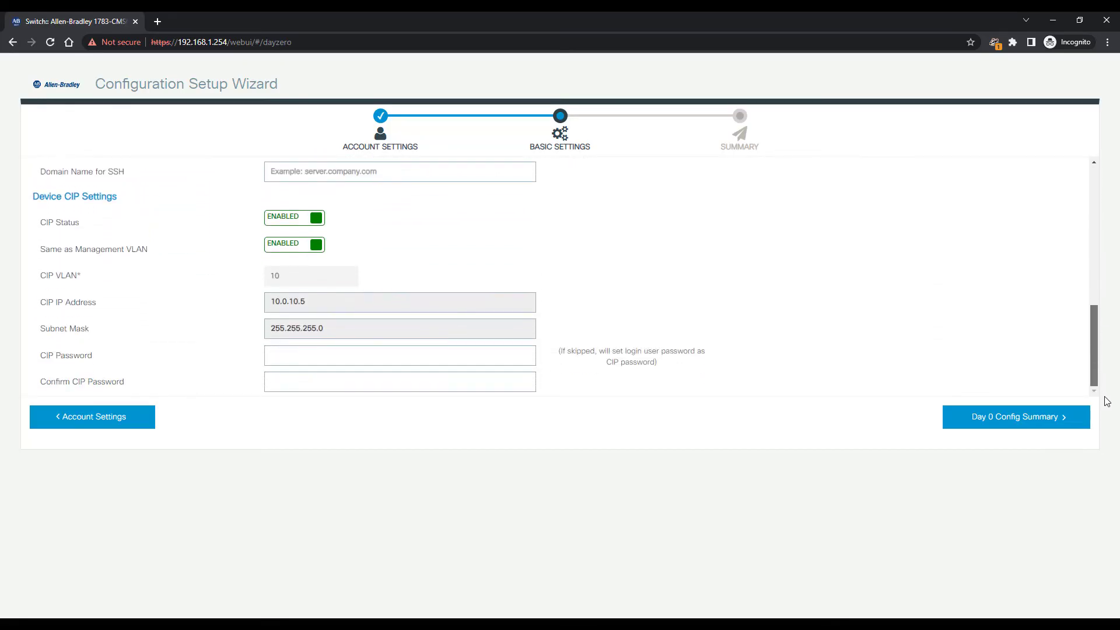
Review the configuration summary and the CLI preview of its commands
click(1027, 419)
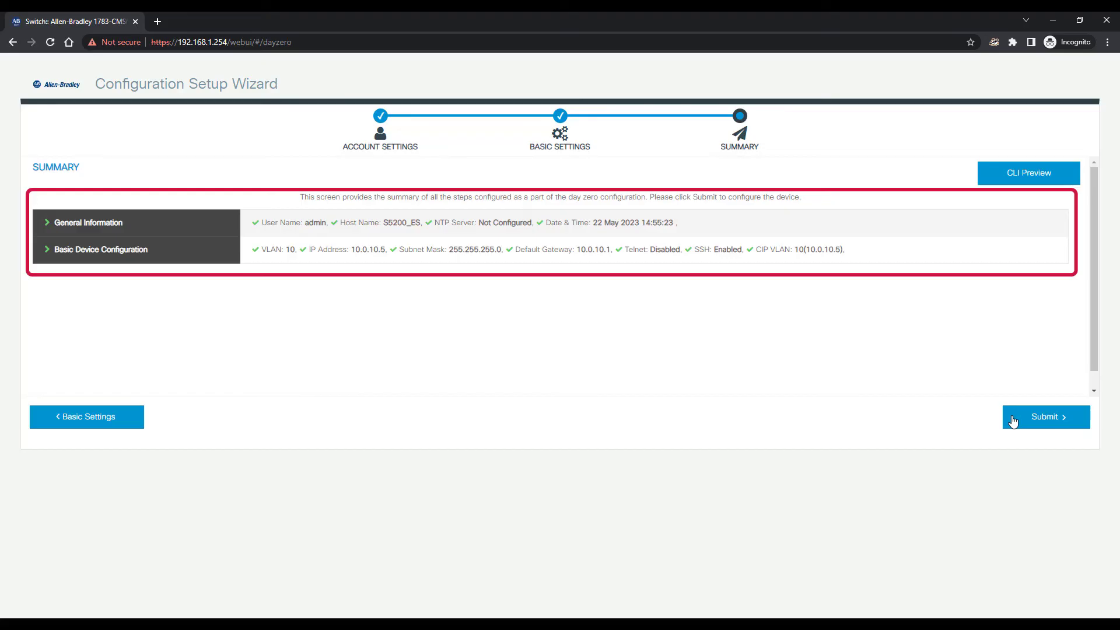
click(1028, 174)
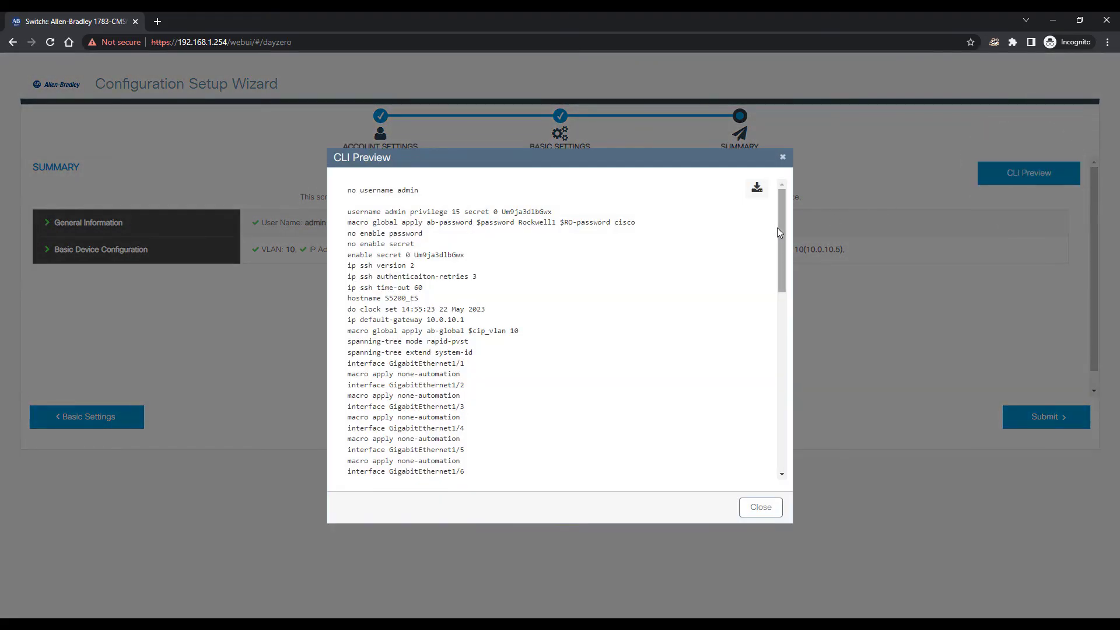
drag(779, 232, 781, 416)
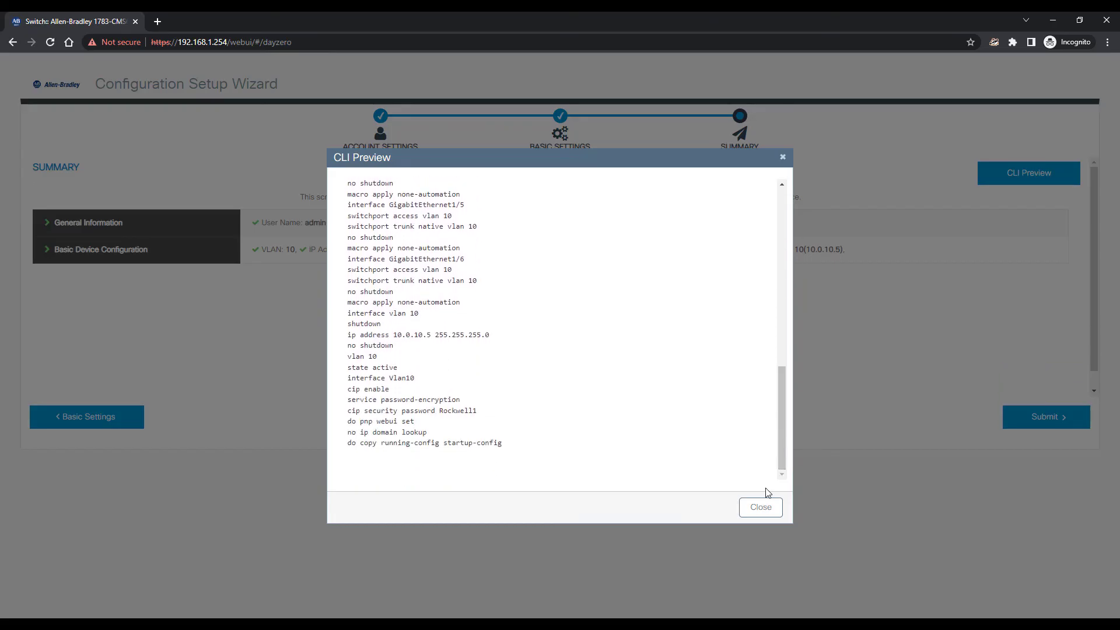
Submit the configuration to the switch and acknowledge the success message
click(761, 507)
click(1048, 418)
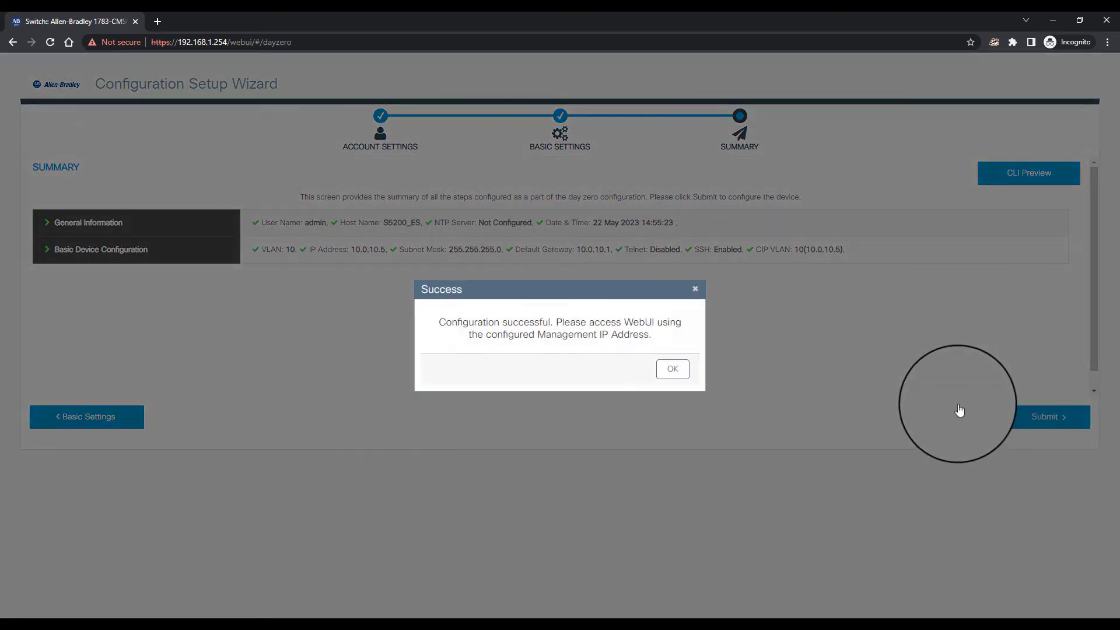
click(676, 371)
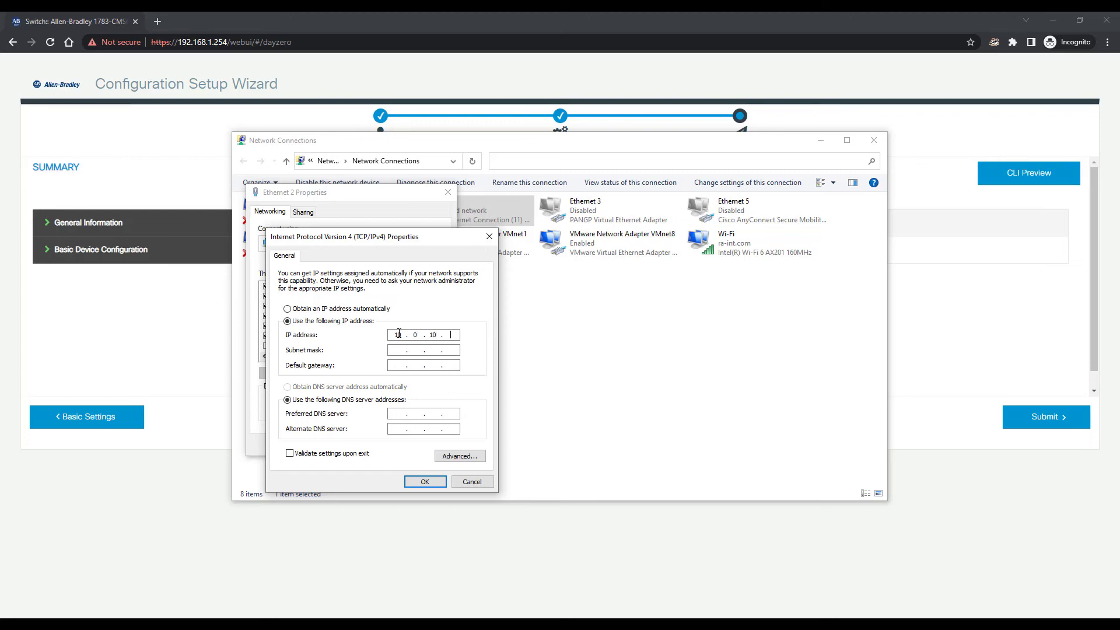
Save Ethernet 2's IPv4 address 10.0.10.100 with mask 255.255.255.0 and close its properties
text(.100)
key(Tab)
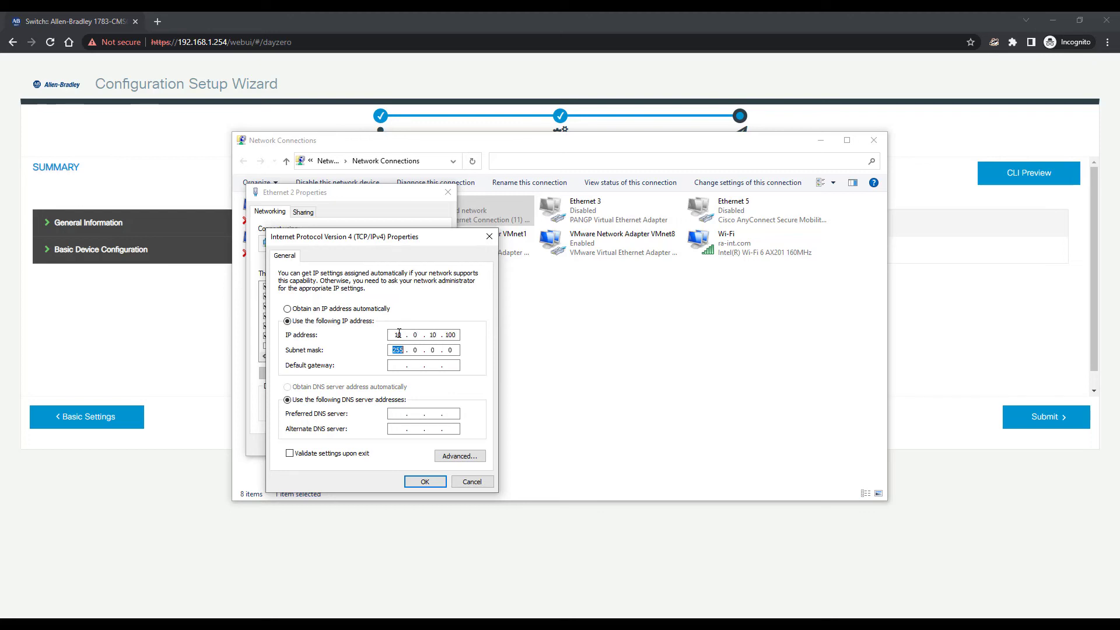
key(period)
text(2)
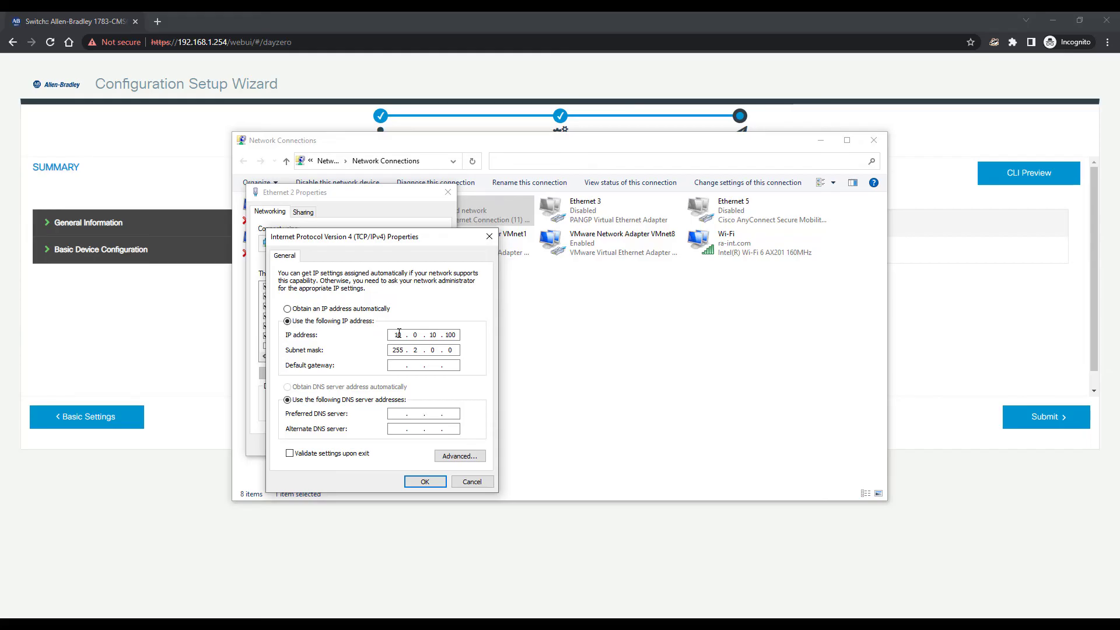
text(55 . 255 . 0)
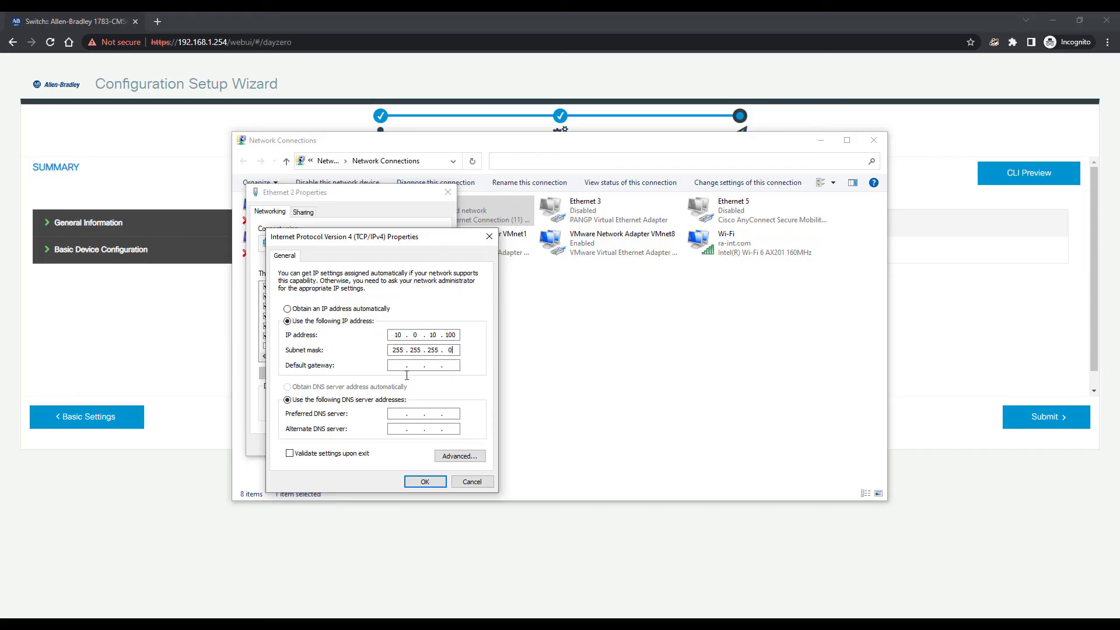
click(424, 482)
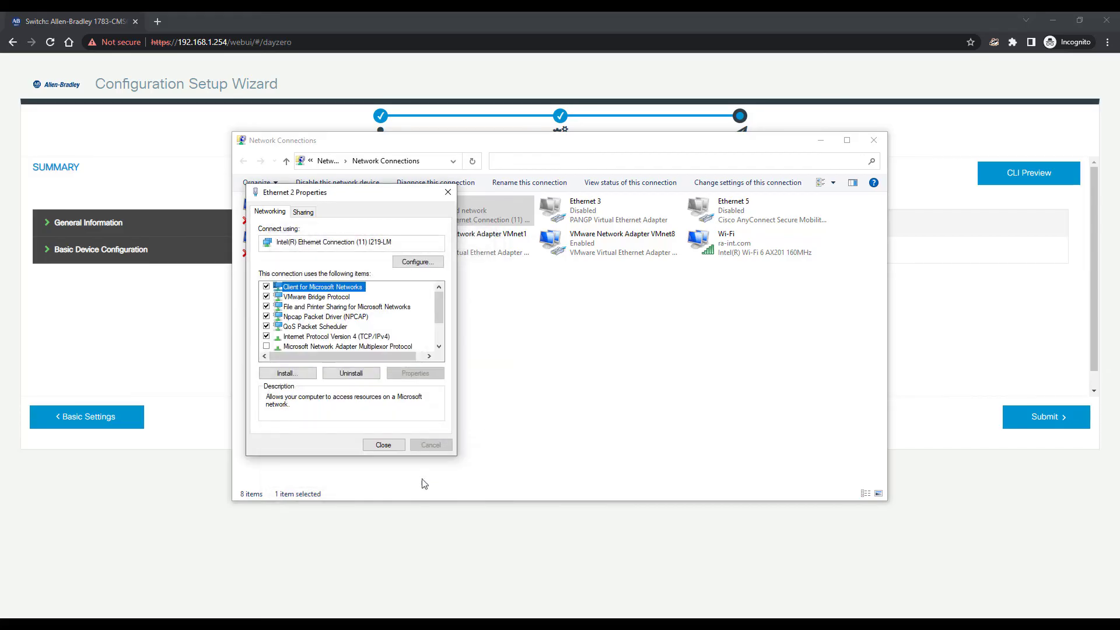
click(397, 446)
Load the switch at 10.0.10.5 and proceed past the certificate warning
key(alt+Tab)
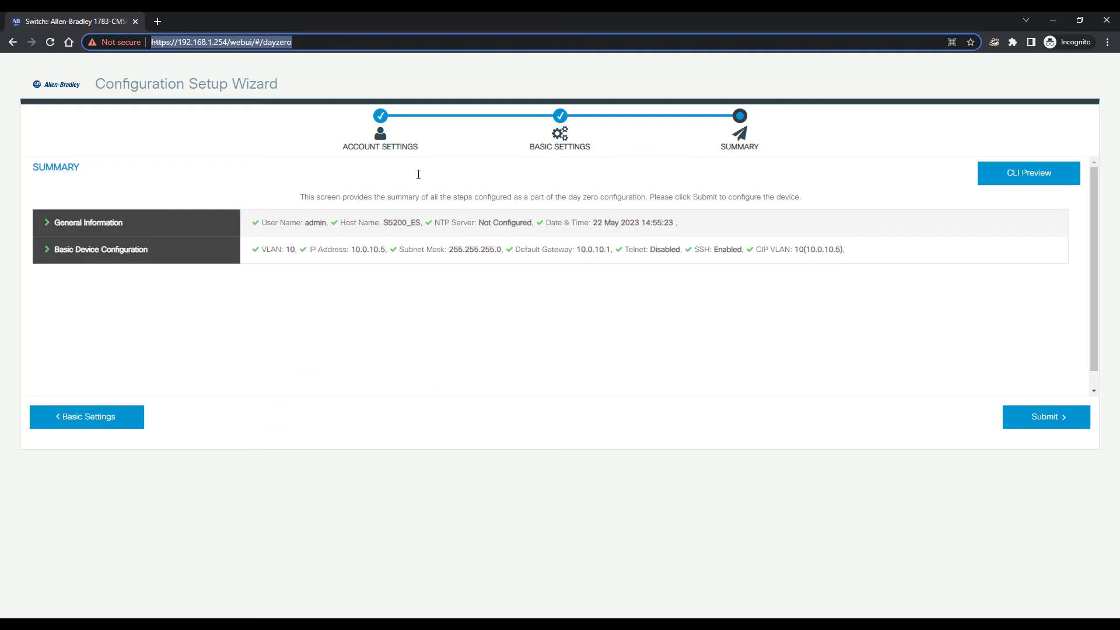
key(ctrl+l)
text(10.0.10.5)
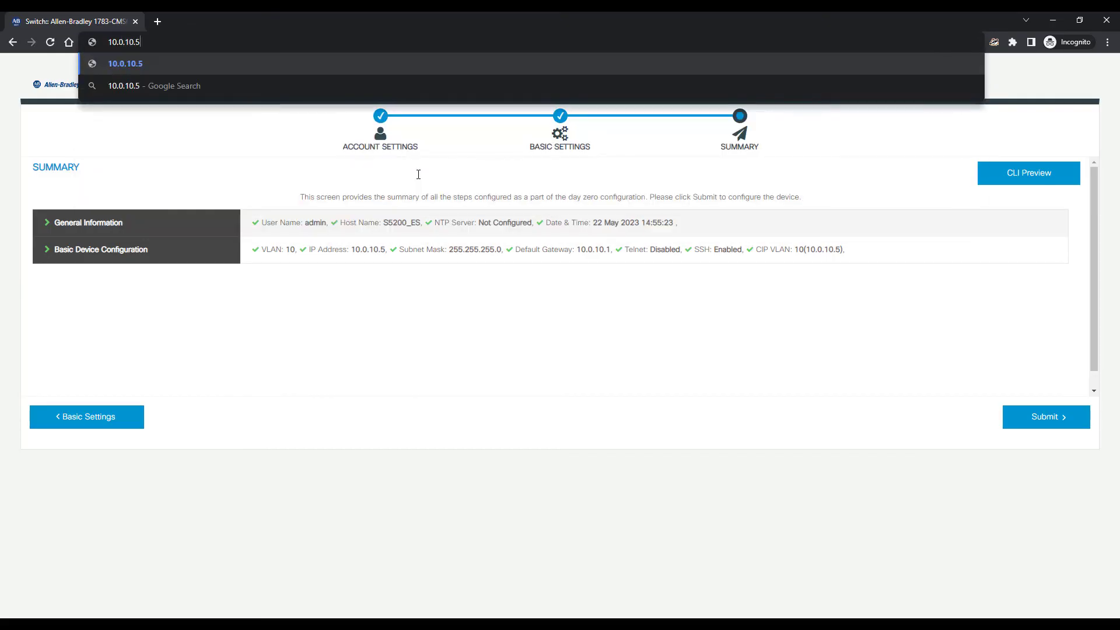
key(Return)
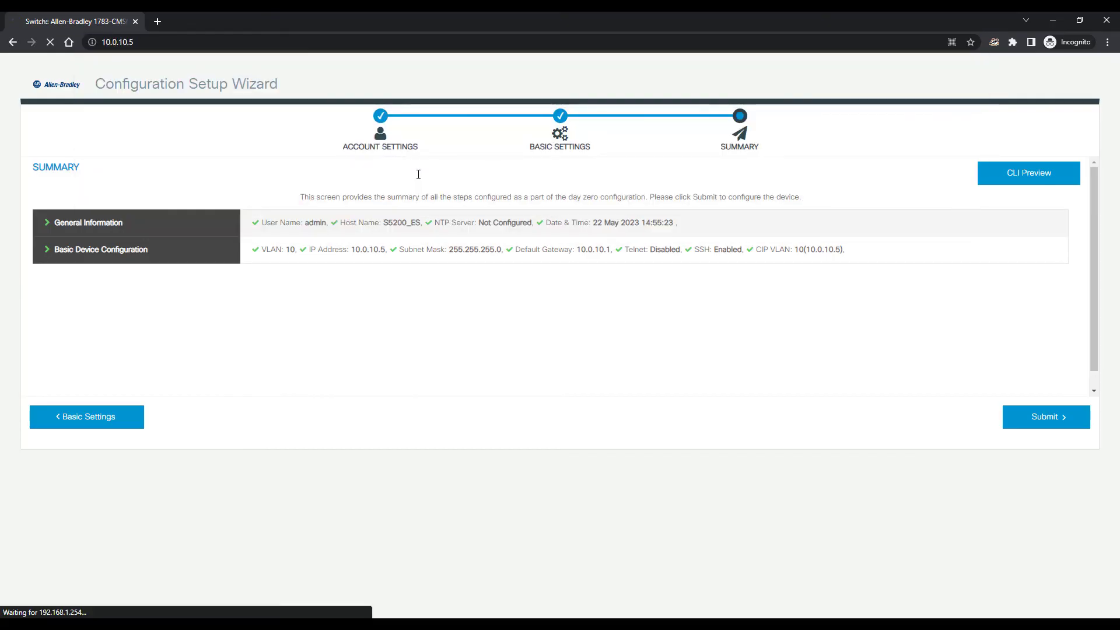
click(410, 314)
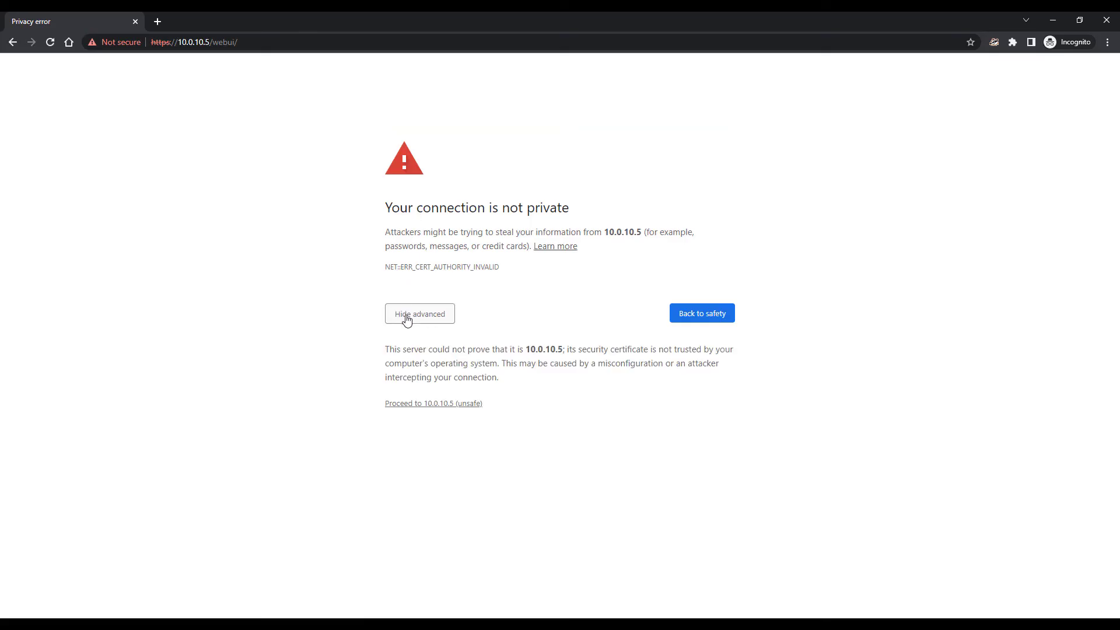
click(451, 403)
Sign in with the admin username and new password to reach the Dashboard
text(adm)
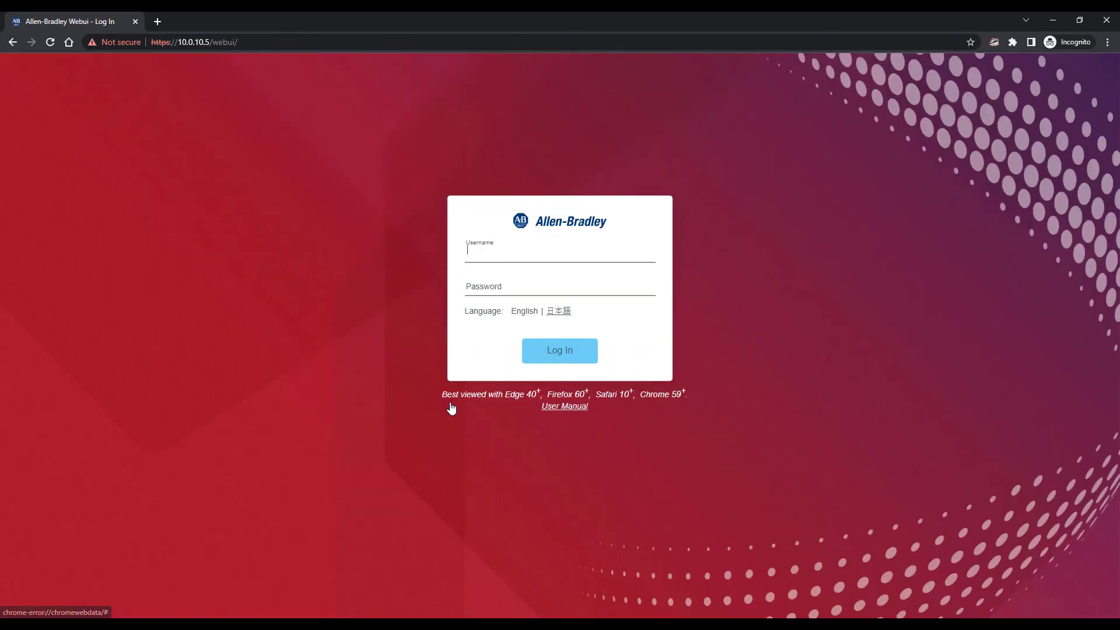
text(in)
key(Tab)
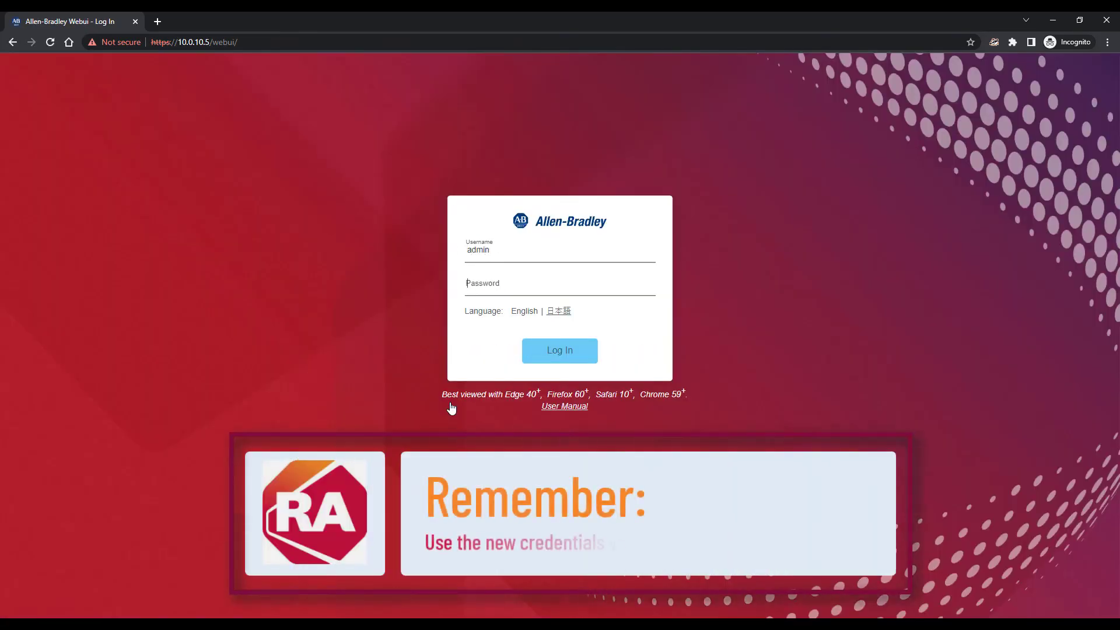
text(******)
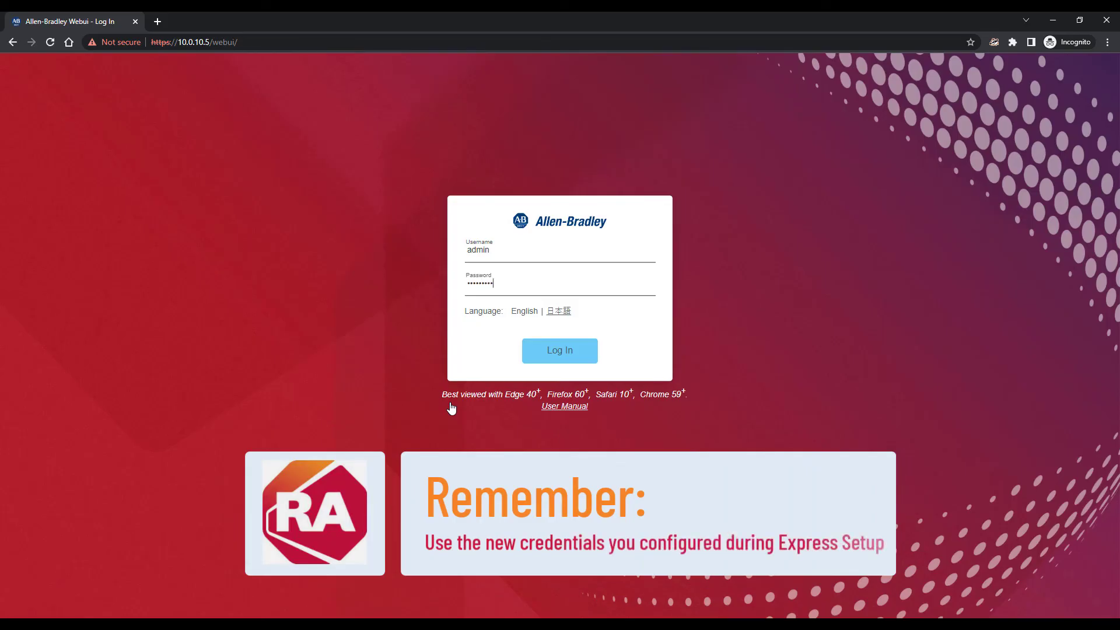
key(Return)
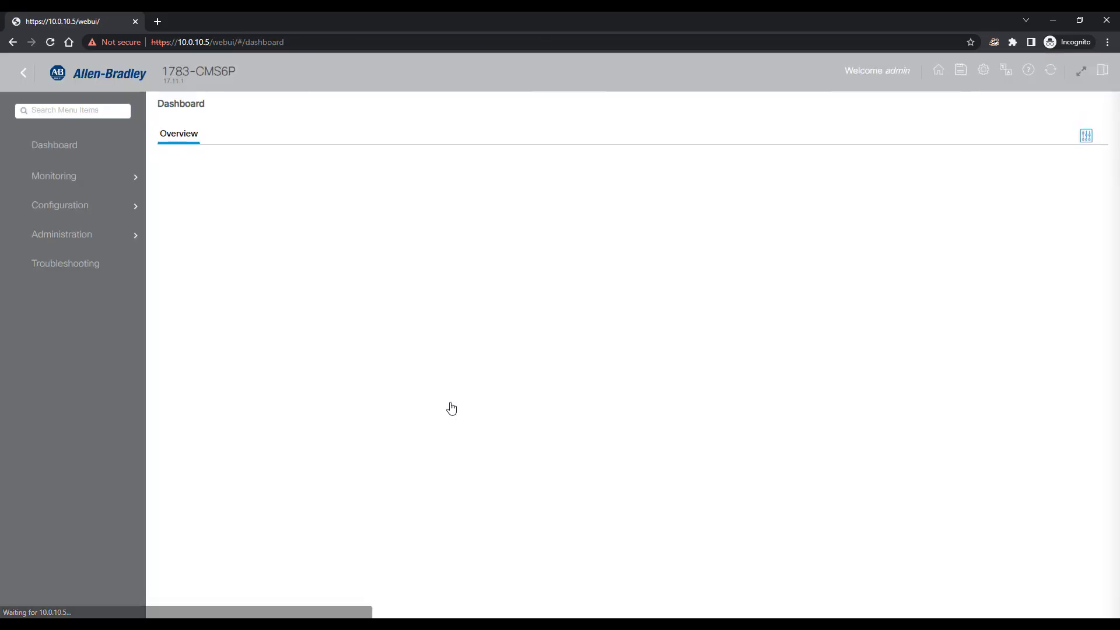